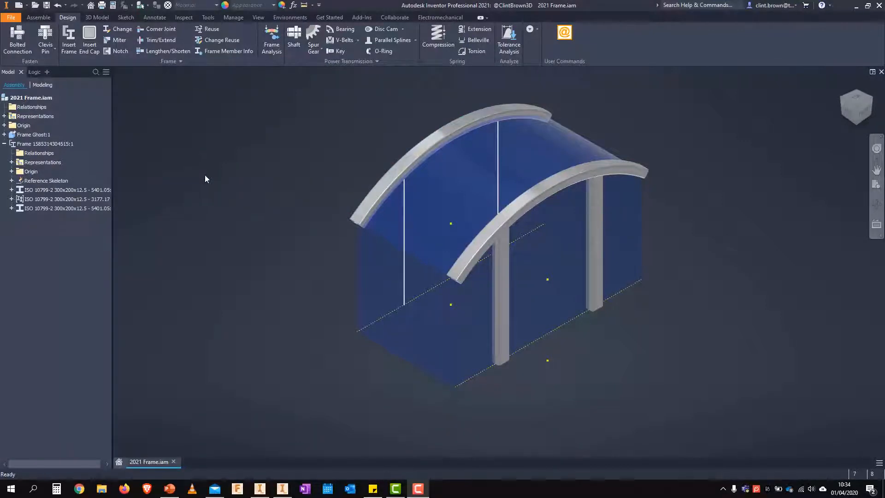
# Start Insert Frame and compare its properties panel with the Insert dialog in the Inventor 2020 window
pyautogui.click(68, 39)
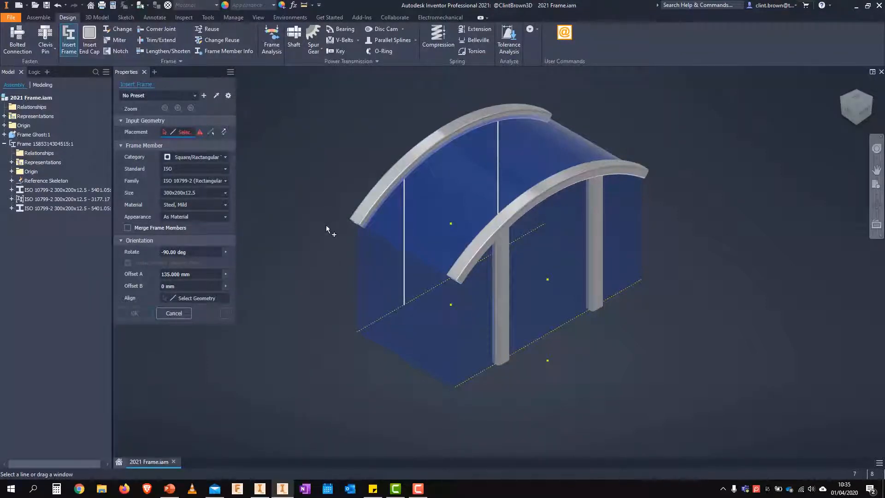
pyautogui.click(254, 483)
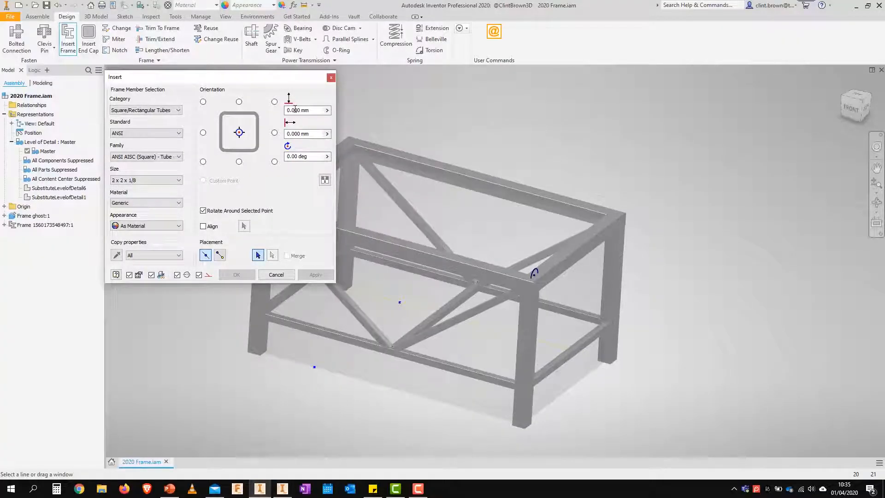
pyautogui.moveTo(267, 80)
pyautogui.mouseDown()
pyautogui.moveTo(285, 79)
pyautogui.moveTo(268, 80)
pyautogui.mouseUp()
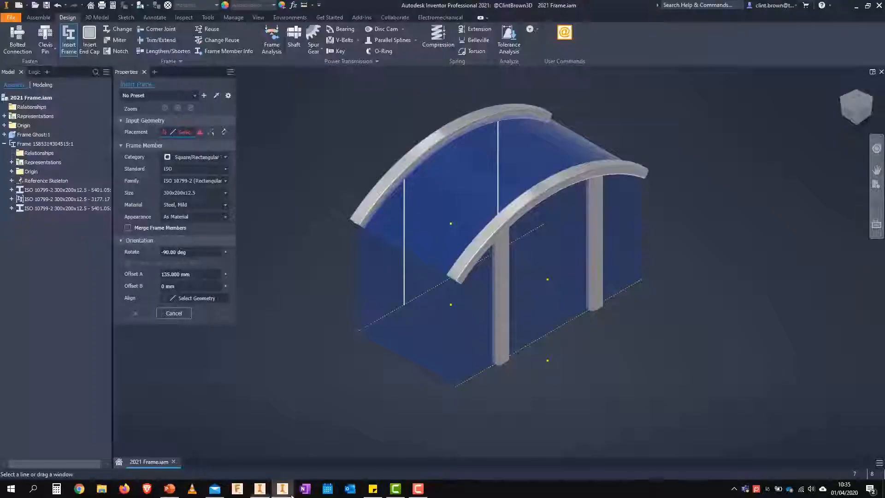
pyautogui.click(282, 488)
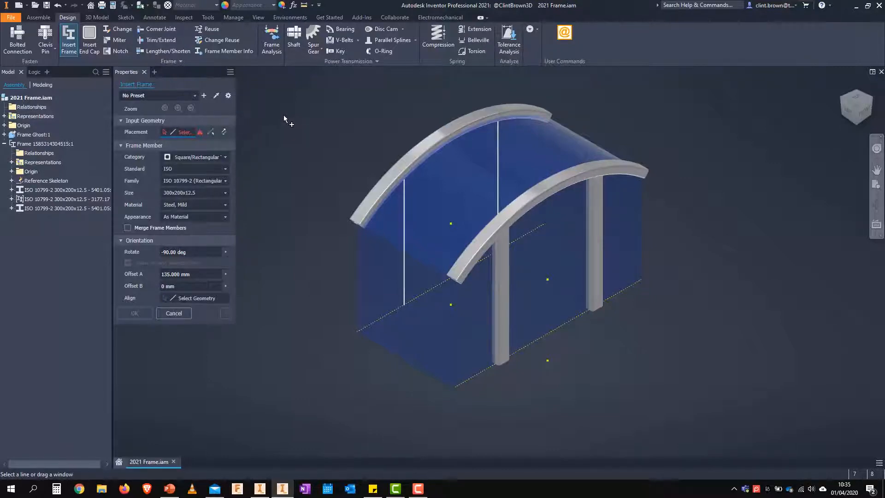
# Open the application's file options and examine the Presets folder path
pyautogui.click(205, 17)
pyautogui.click(144, 43)
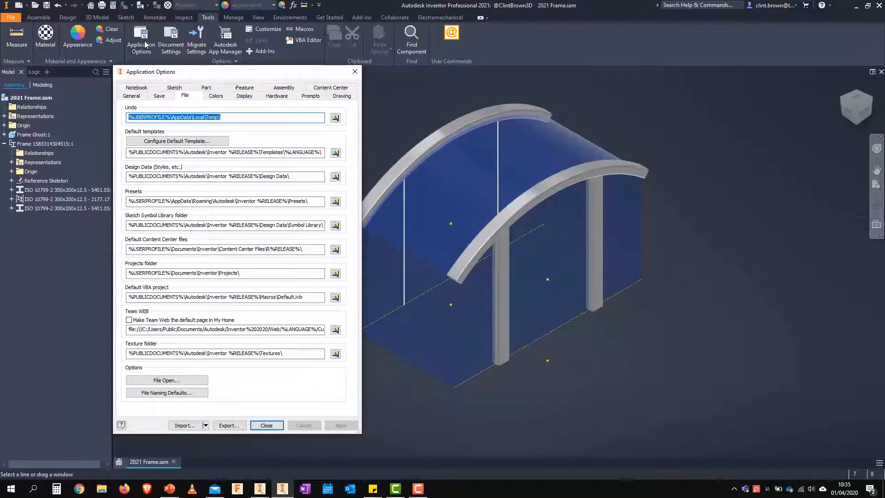
pyautogui.moveTo(131, 202); pyautogui.dragTo(318, 200)
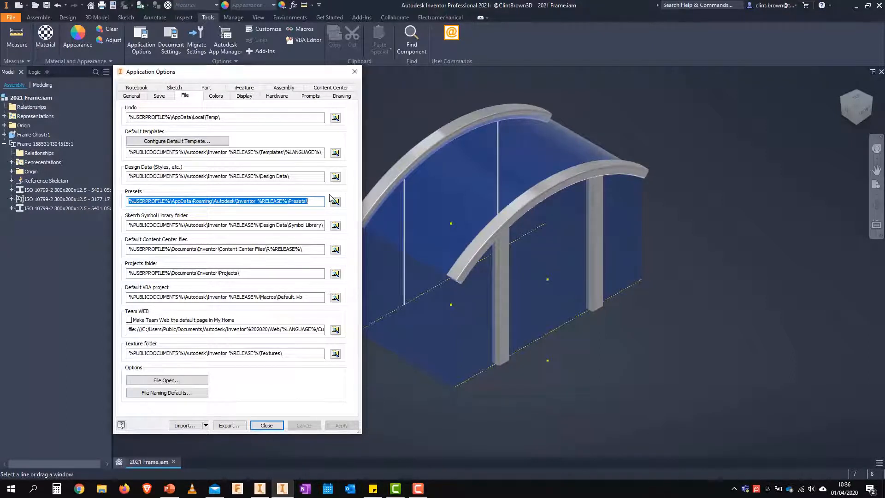
# Open the file naming defaults and examine the naming fields available for the frame assembly's file name
pyautogui.click(161, 396)
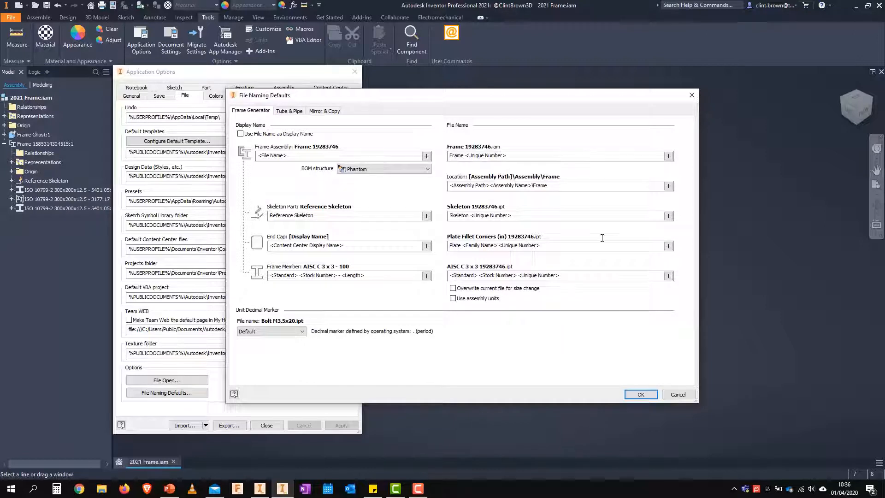
pyautogui.click(560, 153)
pyautogui.click(668, 156)
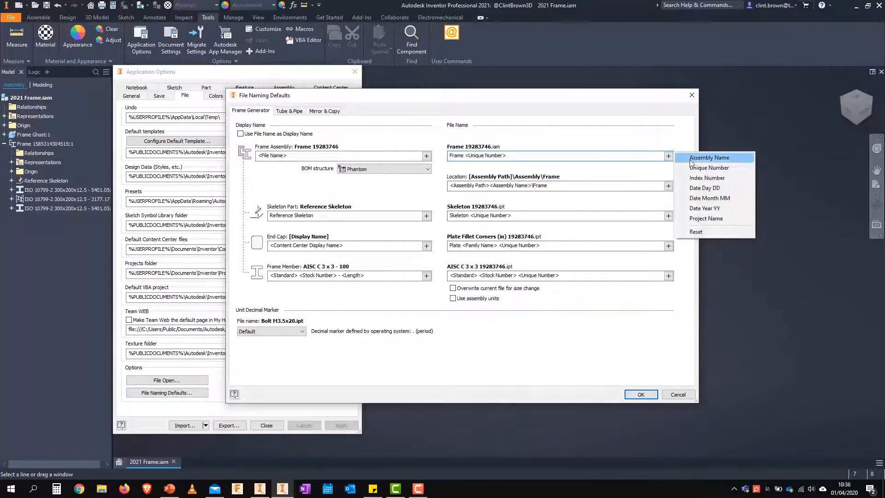
pyautogui.click(598, 135)
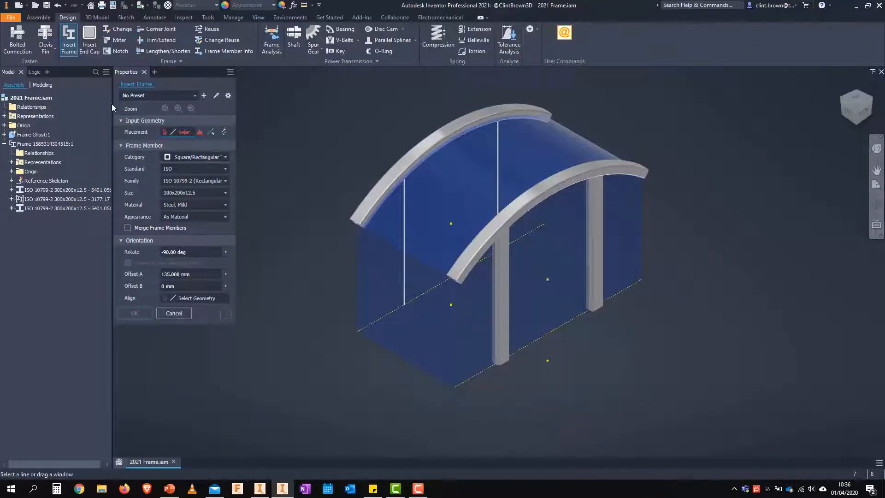
# Set the frame member size to 350x250x6 and save the settings as a new preset, selecting it as current
pyautogui.click(212, 193)
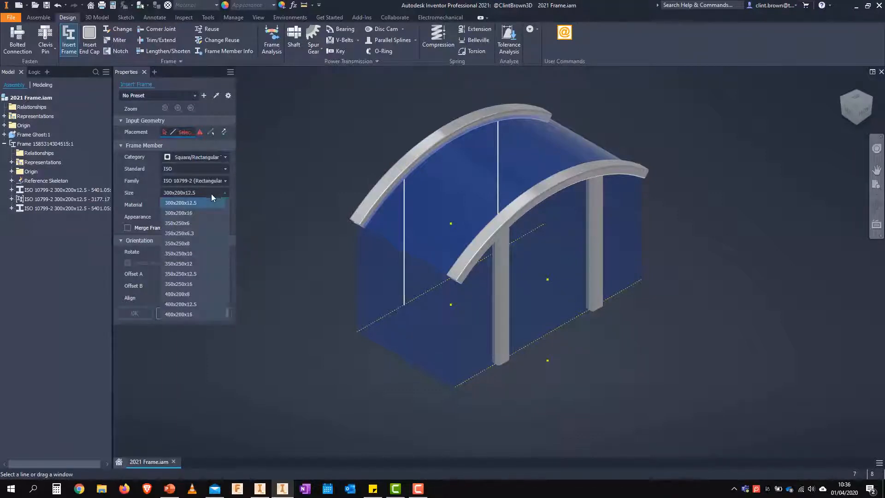
pyautogui.click(200, 224)
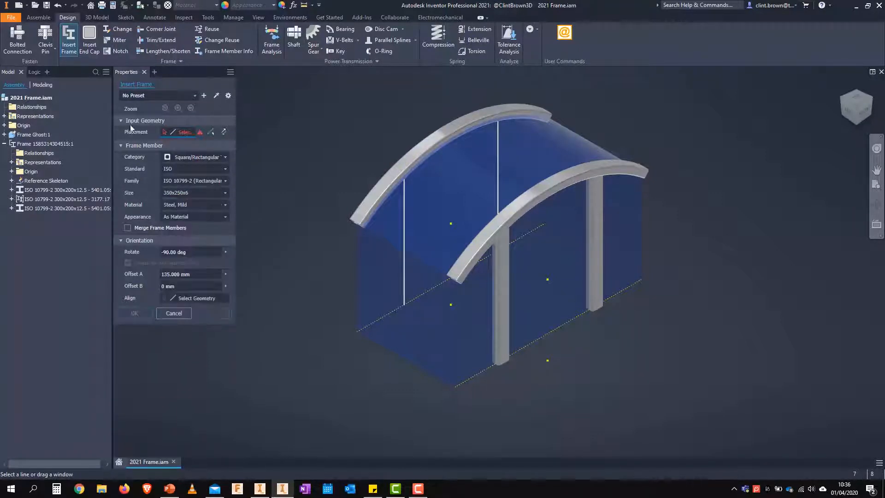
pyautogui.click(204, 95)
pyautogui.click(188, 96)
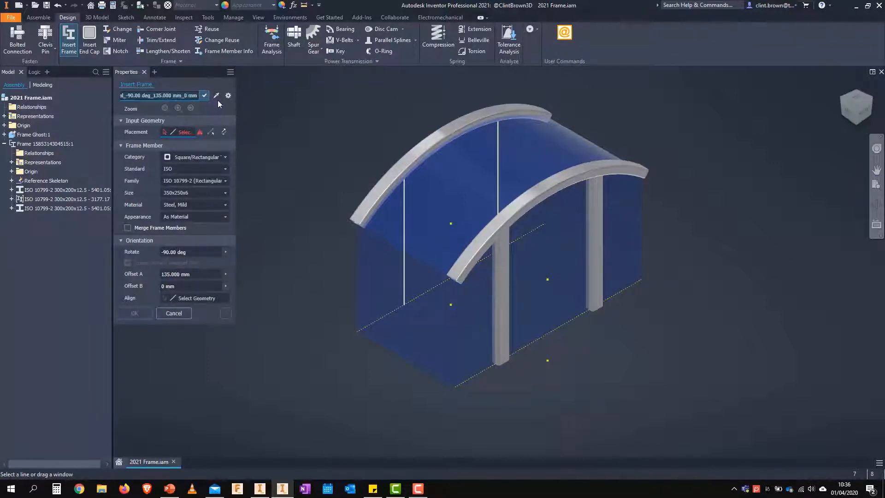
pyautogui.click(205, 95)
pyautogui.click(195, 95)
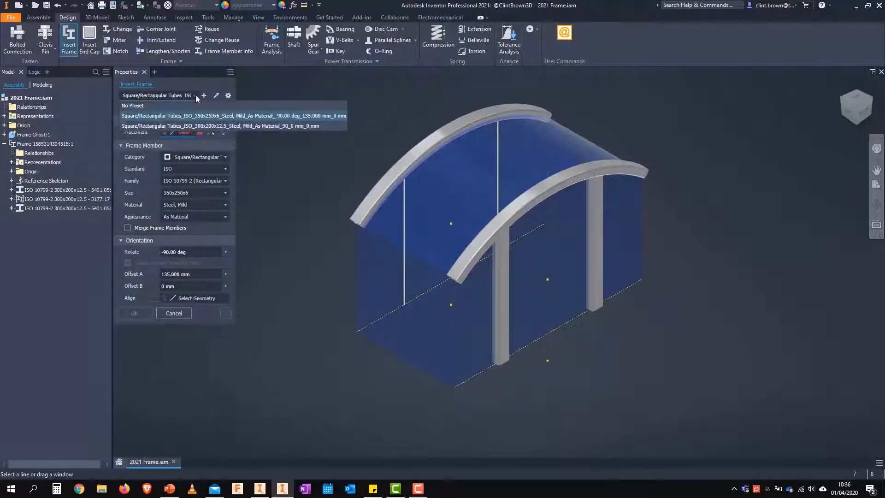
pyautogui.click(222, 116)
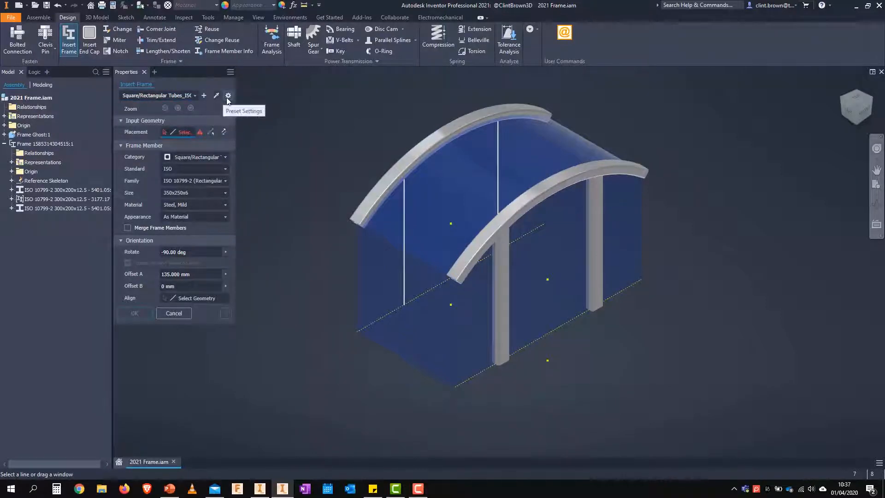
# Delete the 350x250x6 preset and the 300x200x12.5 preset from the Insert Frame presets
pyautogui.click(228, 96)
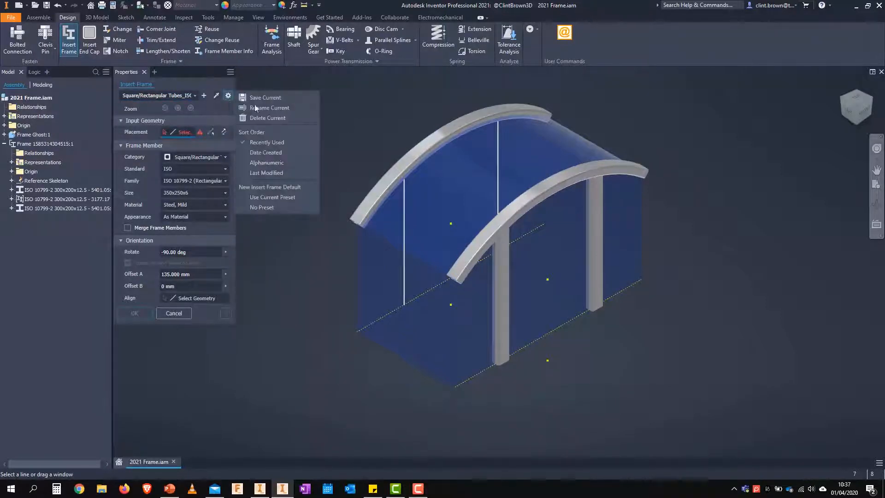
pyautogui.click(275, 118)
pyautogui.click(194, 96)
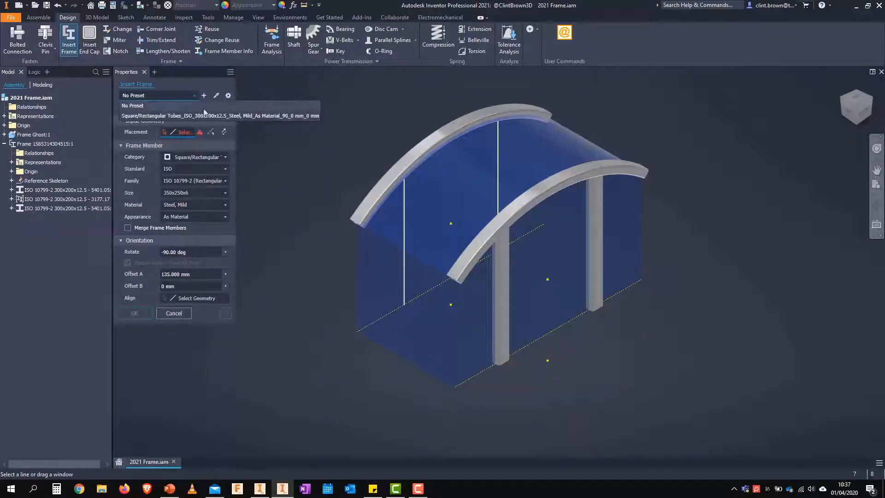
pyautogui.click(204, 115)
pyautogui.click(228, 97)
pyautogui.click(260, 118)
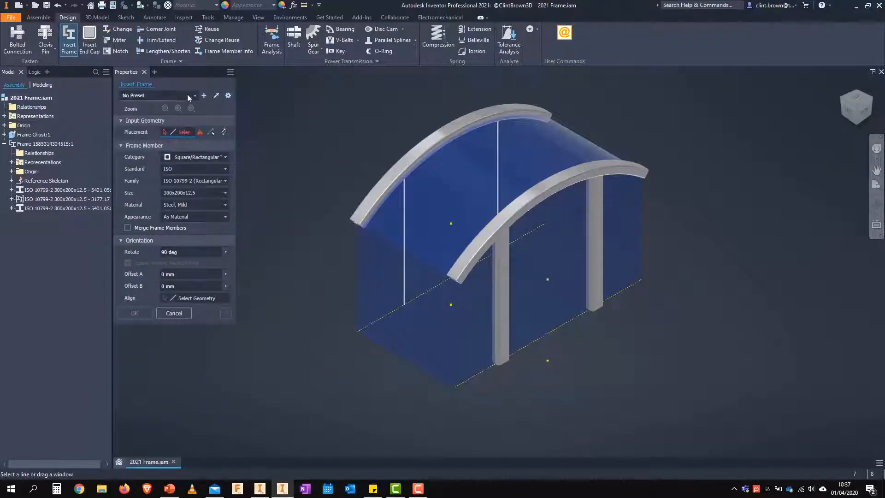
# Save the current 300x200x12.5 ISO rectangular tube settings with 90 deg rotation as a new preset
pyautogui.click(189, 95)
pyautogui.click(220, 89)
pyautogui.click(217, 96)
pyautogui.click(203, 96)
pyautogui.press('Return')
# Place a 300x200x12.5 tube on the vertical edge below the rear arch's near end and view its profile end-on
pyautogui.scroll(3, 358, 251)
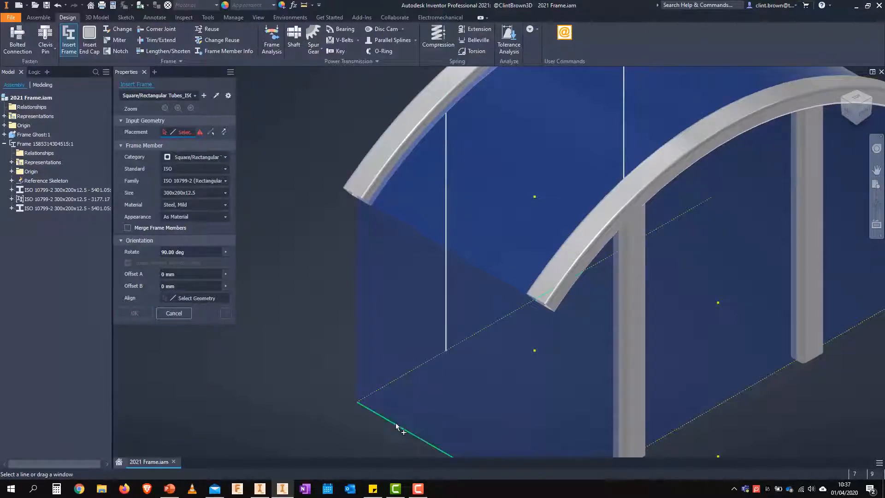
pyautogui.click(359, 248)
pyautogui.scroll(5, 317, 319)
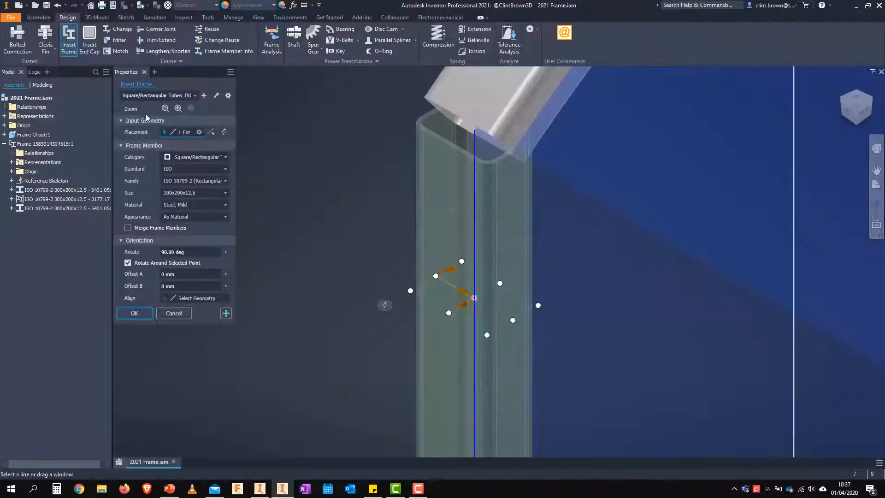
pyautogui.click(165, 108)
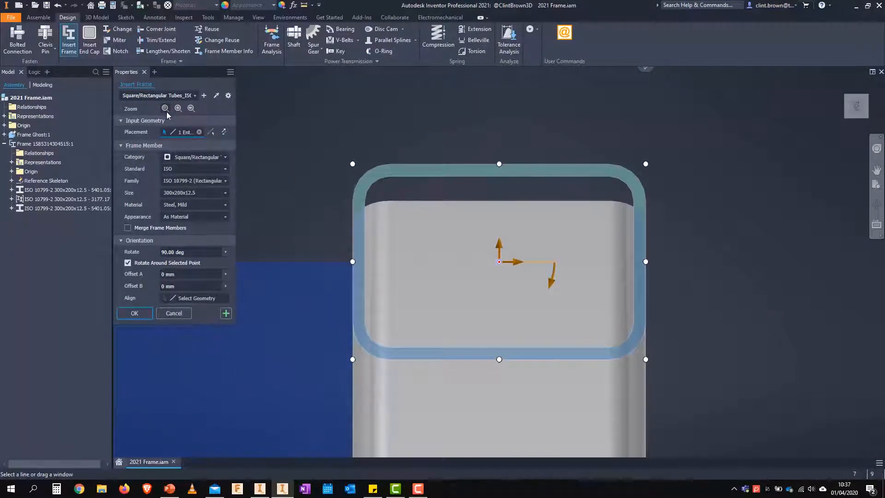
# Compare the profile view with the orientation controls in Inventor 2020's Insert dialog and return to the 2021 frame
pyautogui.click(264, 490)
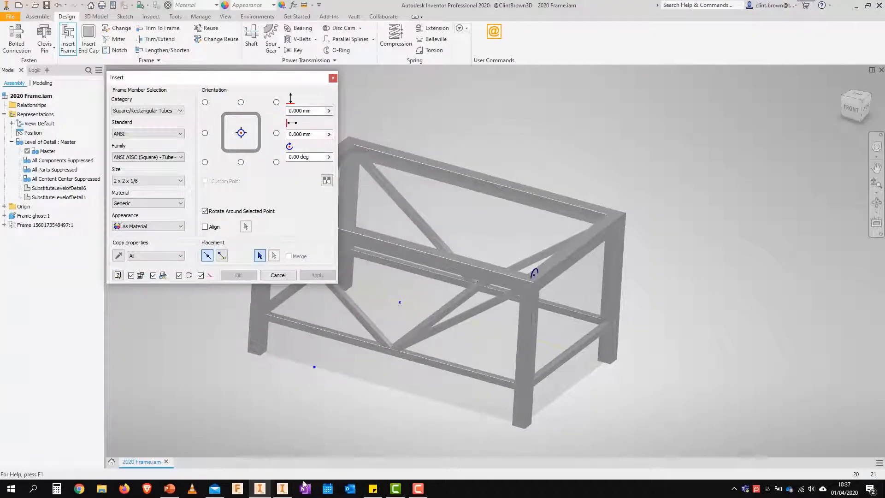
pyautogui.click(282, 488)
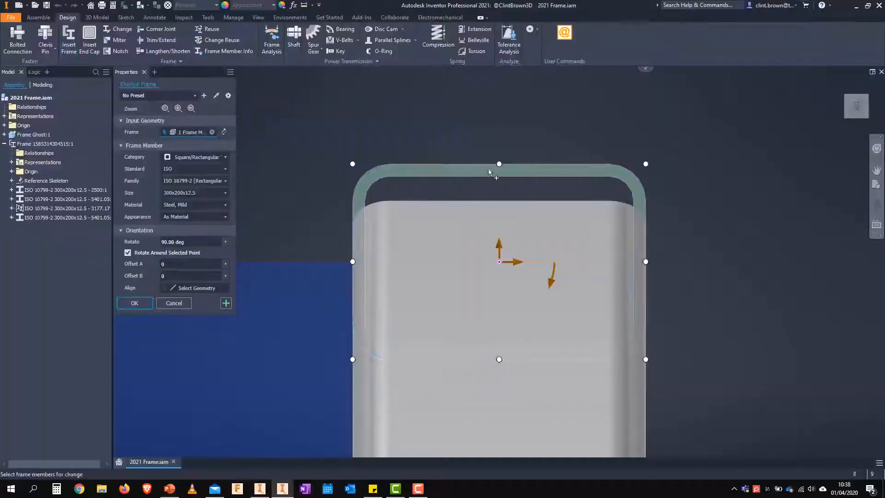
# Try the anchor point, rotation and offset manipulators on the new column's profile
pyautogui.click(498, 360)
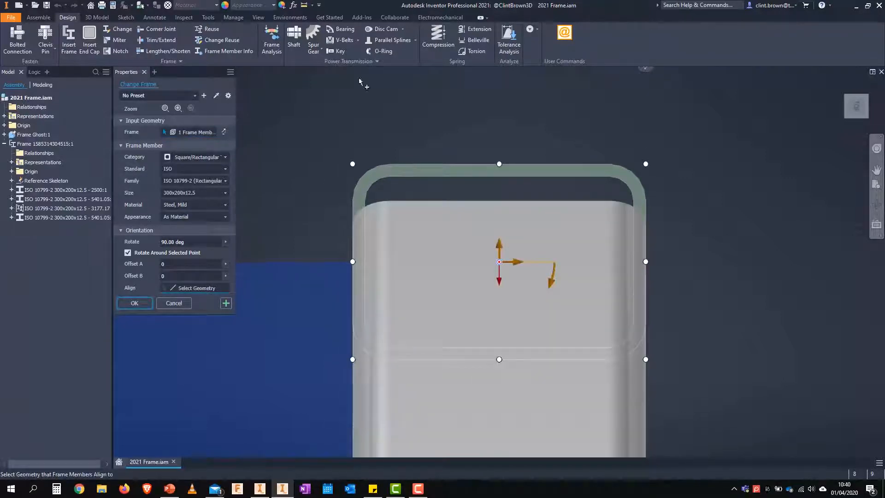
pyautogui.moveTo(549, 286)
pyautogui.mouseDown()
pyautogui.moveTo(544, 296)
pyautogui.moveTo(490, 306)
pyautogui.moveTo(444, 276)
pyautogui.moveTo(443, 231)
pyautogui.moveTo(444, 246)
pyautogui.moveTo(554, 264)
pyautogui.moveTo(565, 300)
pyautogui.moveTo(541, 302)
pyautogui.moveTo(553, 299)
pyautogui.moveTo(544, 297)
pyautogui.moveTo(549, 281)
pyautogui.mouseUp()
pyautogui.moveTo(501, 243); pyautogui.dragTo(583, 263)
# Set the new column's Offset A to 0 and accept the frame member change
pyautogui.moveTo(189, 264); pyautogui.dragTo(143, 264)
pyautogui.write('0')
pyautogui.press('Tab')
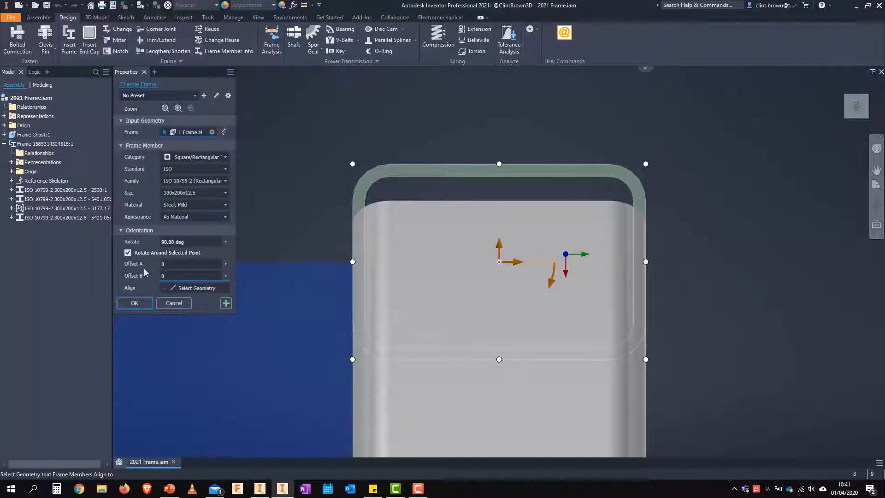
pyautogui.click(135, 303)
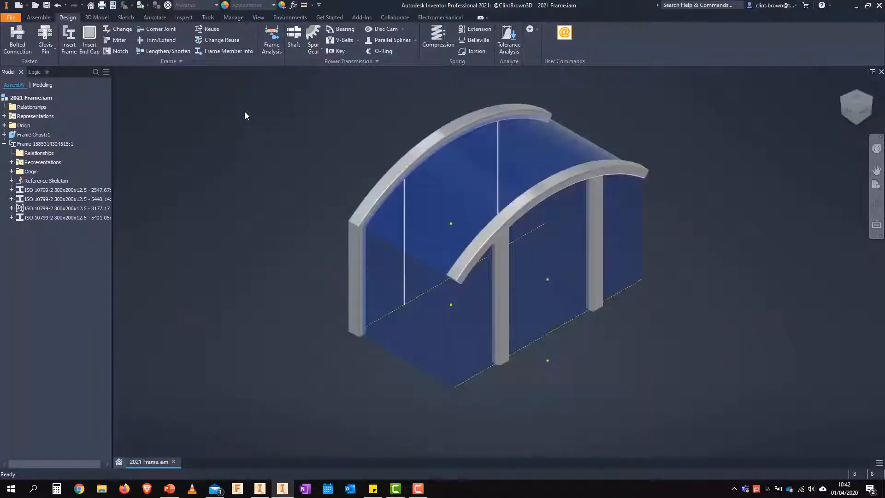
# Reuse the rear corner column on the vertical edge below the front arch's near end
pyautogui.click(207, 34)
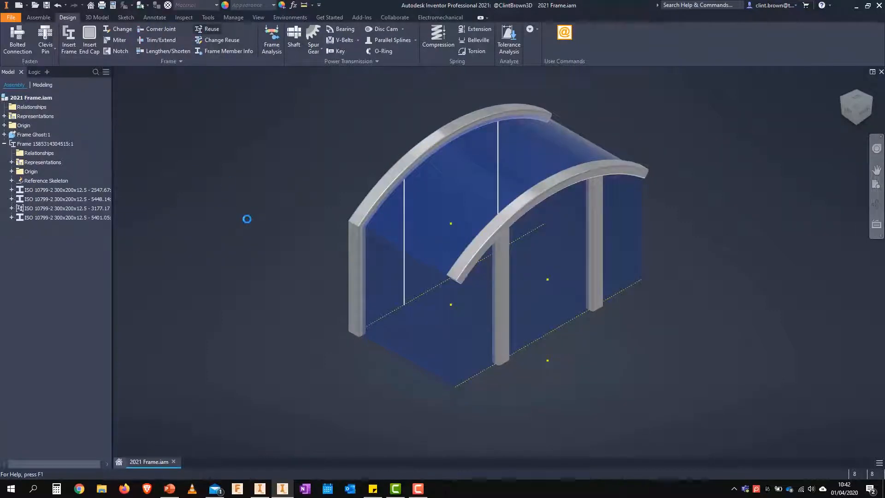
pyautogui.click(356, 258)
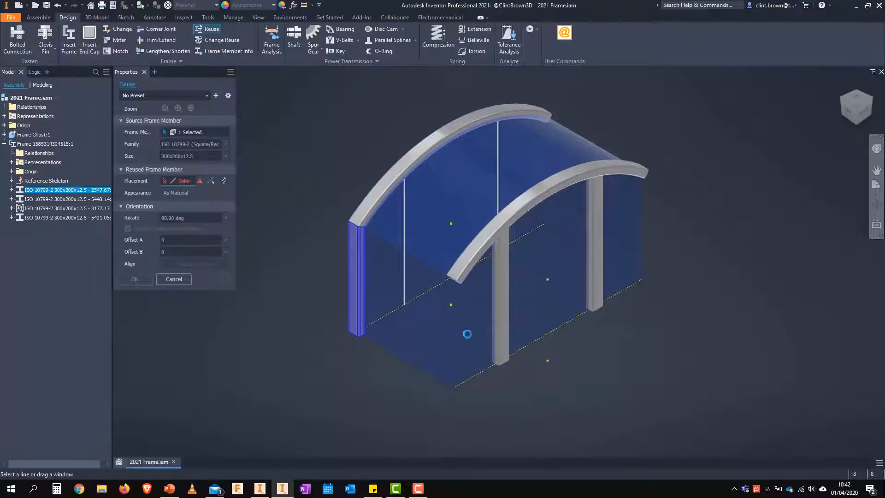
pyautogui.click(453, 335)
pyautogui.click(456, 337)
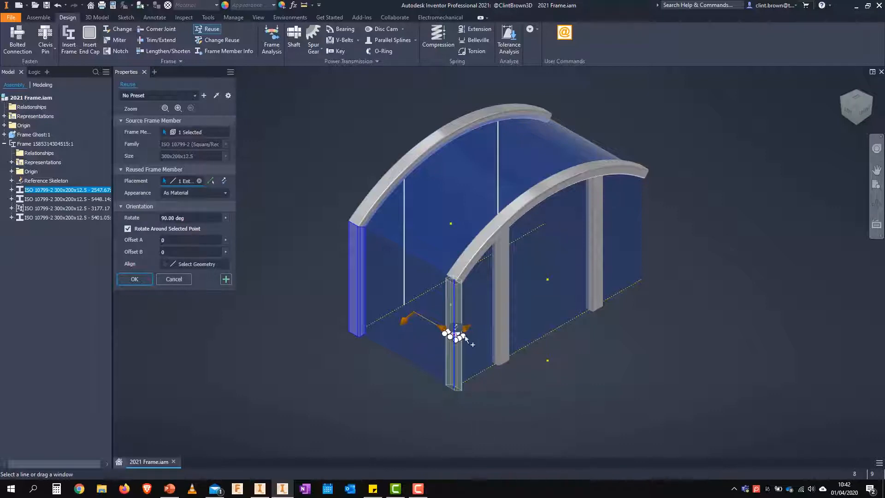
pyautogui.scroll(-5, 530, 368)
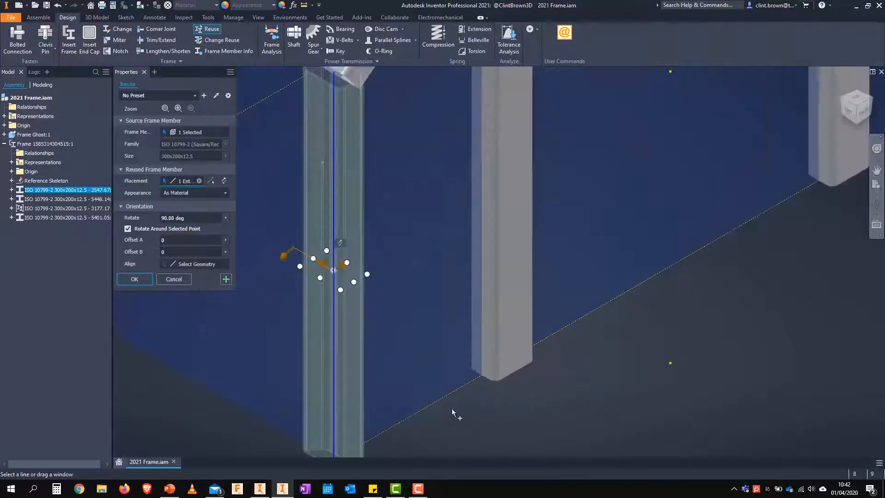
pyautogui.scroll(4, 505, 404)
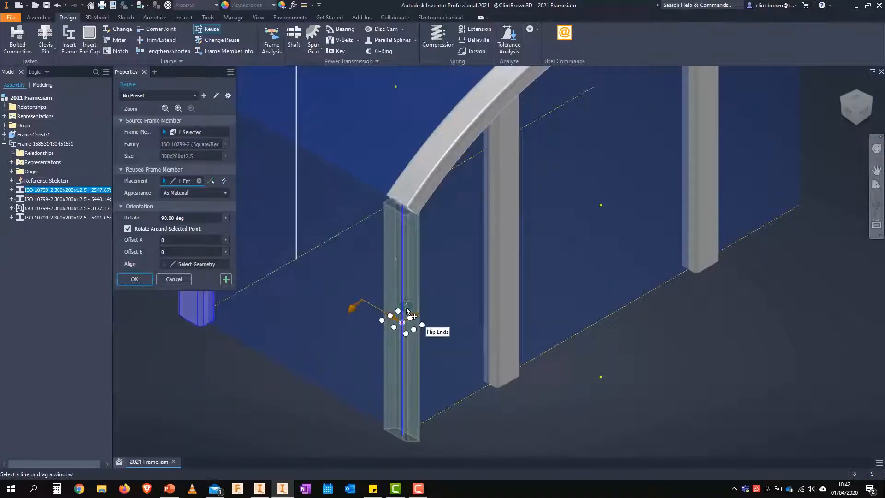
# Flip the reused column's ends, rotate it to -90 deg and apply it, keeping Reuse active
pyautogui.click(408, 311)
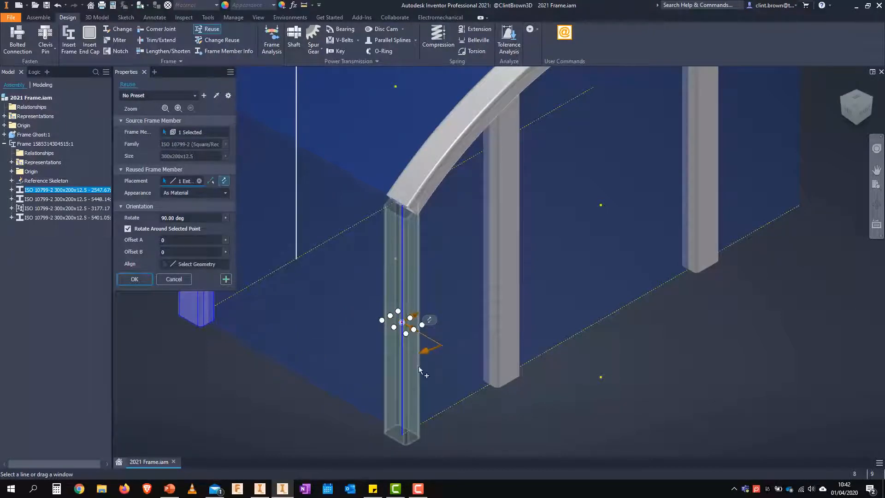
pyautogui.moveTo(426, 351); pyautogui.dragTo(363, 271)
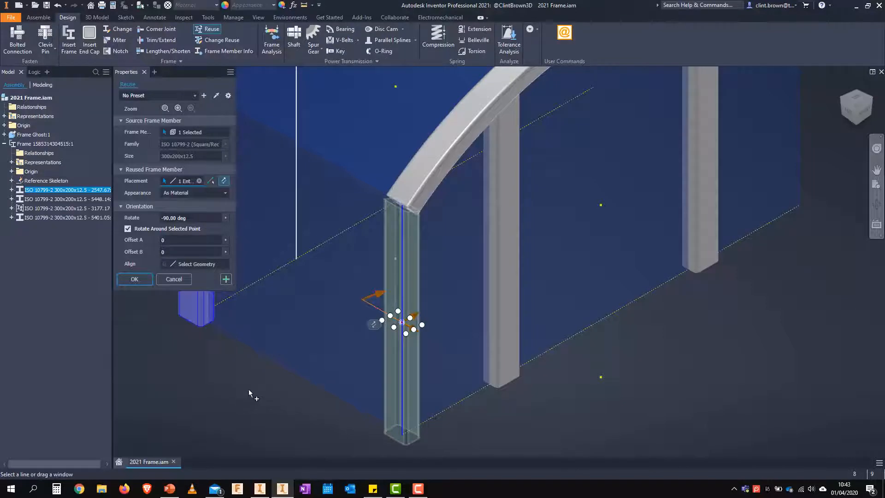
pyautogui.scroll(-3, 248, 388)
pyautogui.moveTo(237, 389); pyautogui.dragTo(306, 390, button='middle')
pyautogui.moveTo(254, 314); pyautogui.dragTo(226, 304, button='middle')
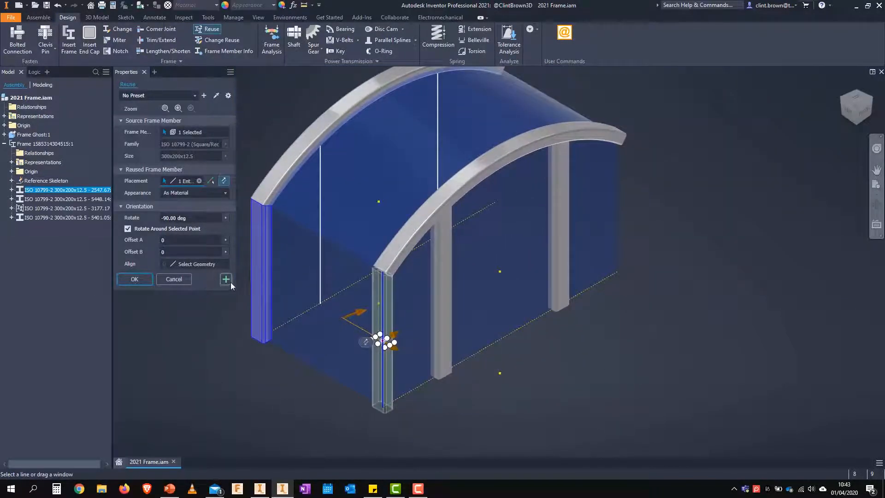
pyautogui.click(229, 280)
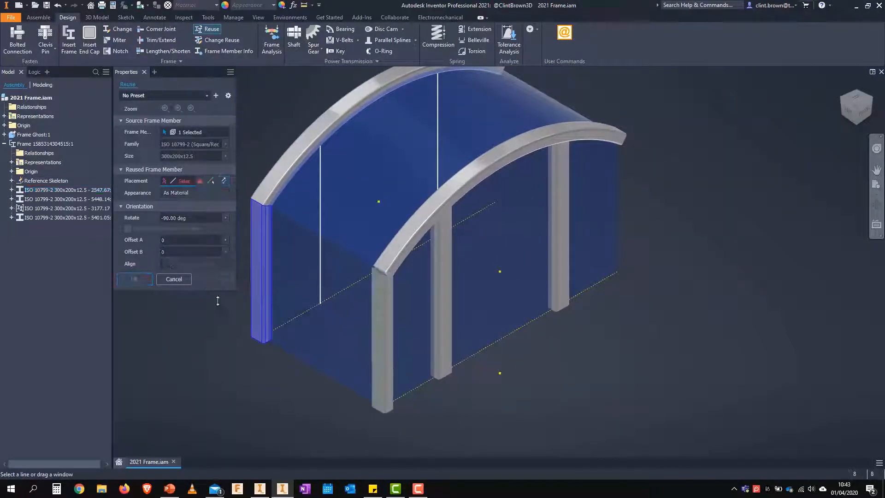
# Reuse the source column on the vertical edge below the front arch's far end and flip its ends
pyautogui.click(618, 207)
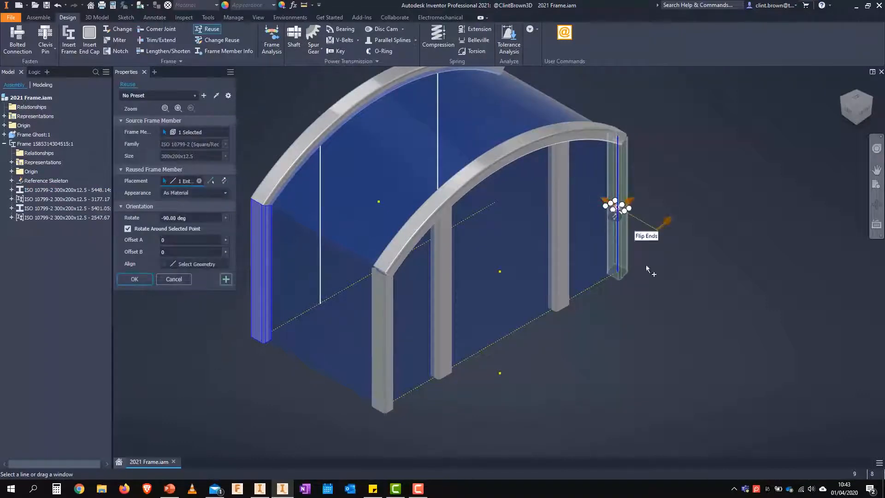
pyautogui.click(866, 115)
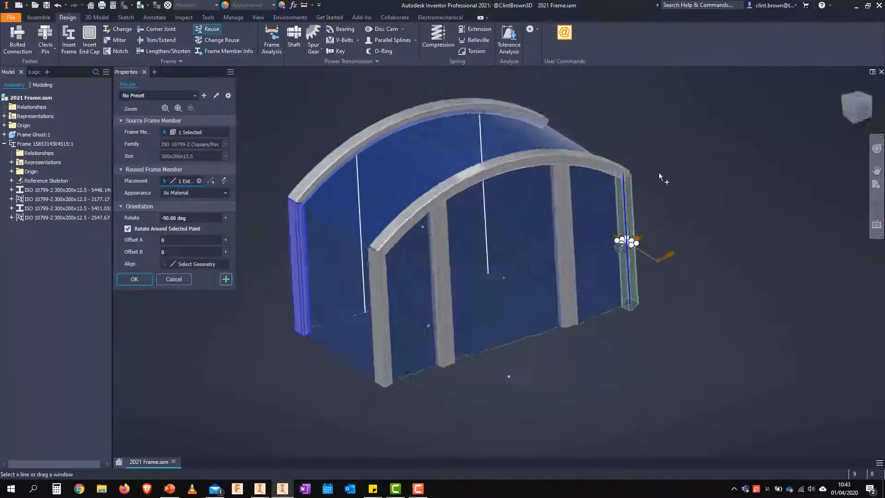
pyautogui.scroll(3, 642, 318)
pyautogui.click(579, 267)
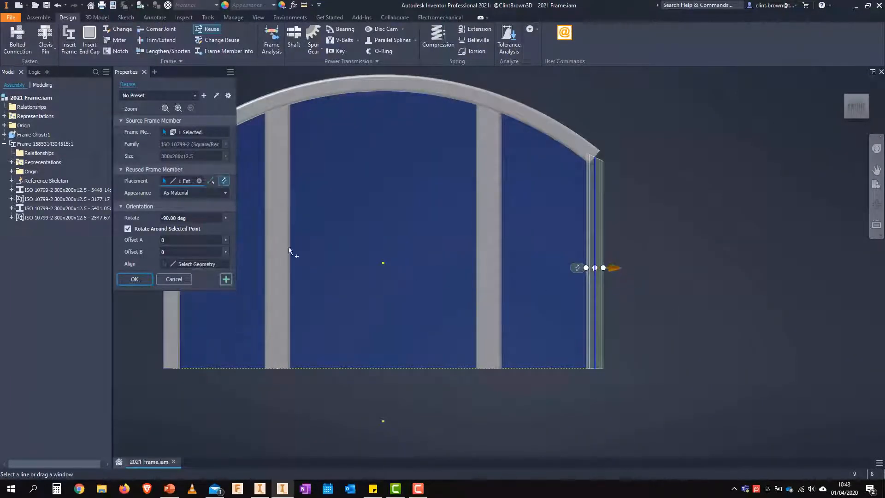
# Rotate the reused column to 90 deg and apply it, keeping Reuse active
pyautogui.write('0')
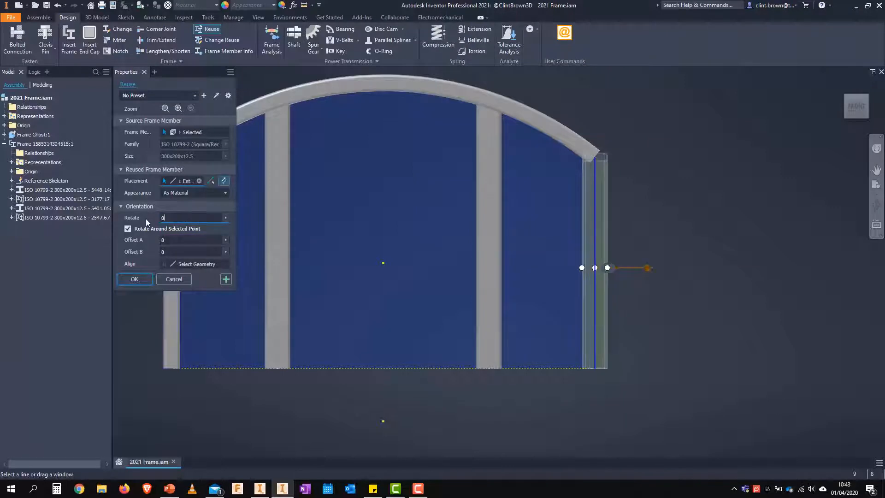
pyautogui.press('Home')
pyautogui.write('9')
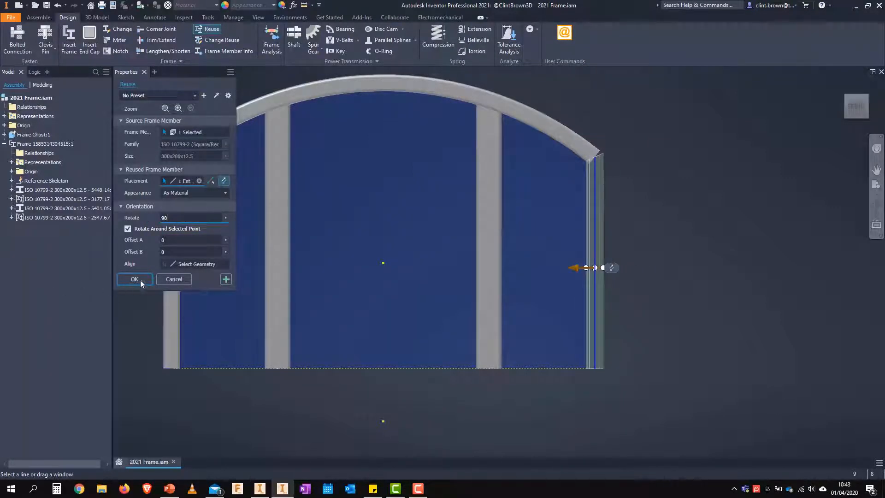
pyautogui.click(225, 279)
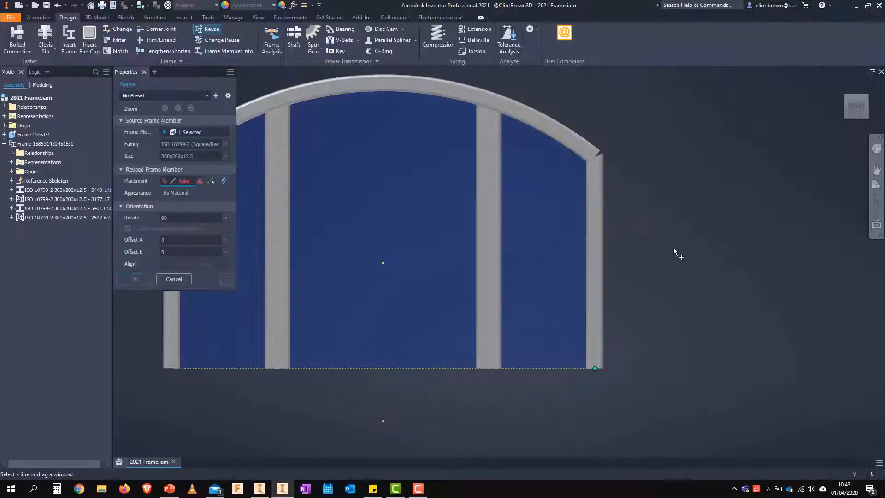
# Reuse the column on the vertical edge at the rear arch's remaining corner, rotate it to -90 deg and accept
pyautogui.press('F6')
pyautogui.click(620, 245)
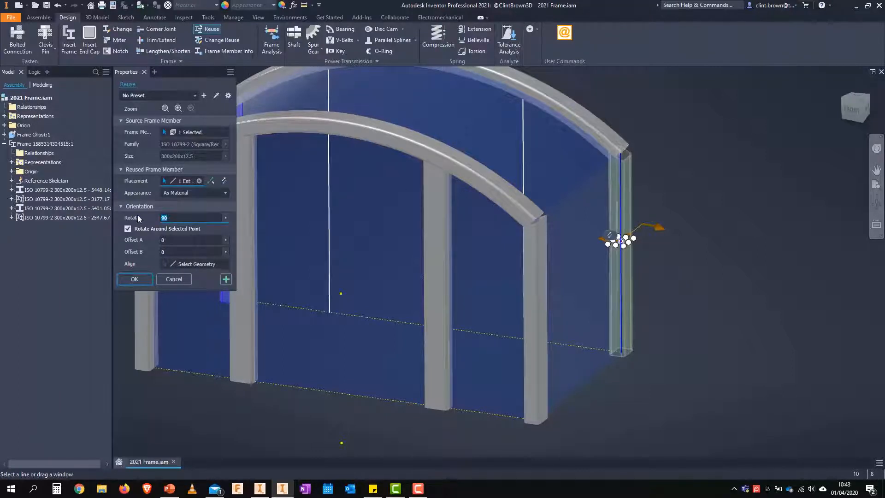
pyautogui.write('0')
pyautogui.press('BackSpace')
pyautogui.write('-90')
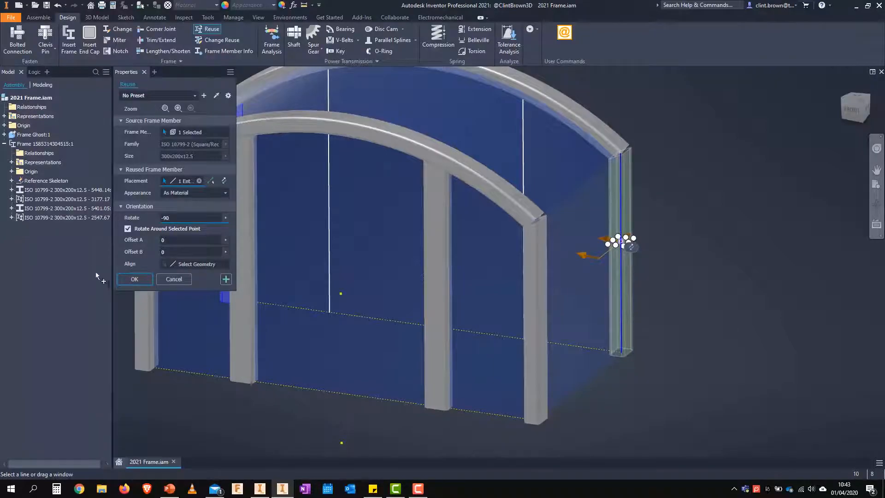
pyautogui.click(134, 279)
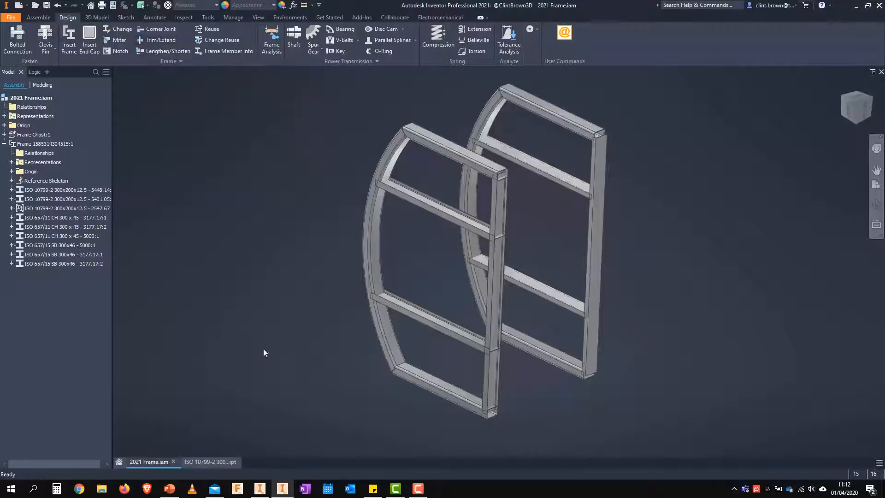
# Trim the two intermediate I-section columns to the curved arch member's inner face using Trim/Extend with a 0.000 mm gap
pyautogui.scroll(5, 358, 236)
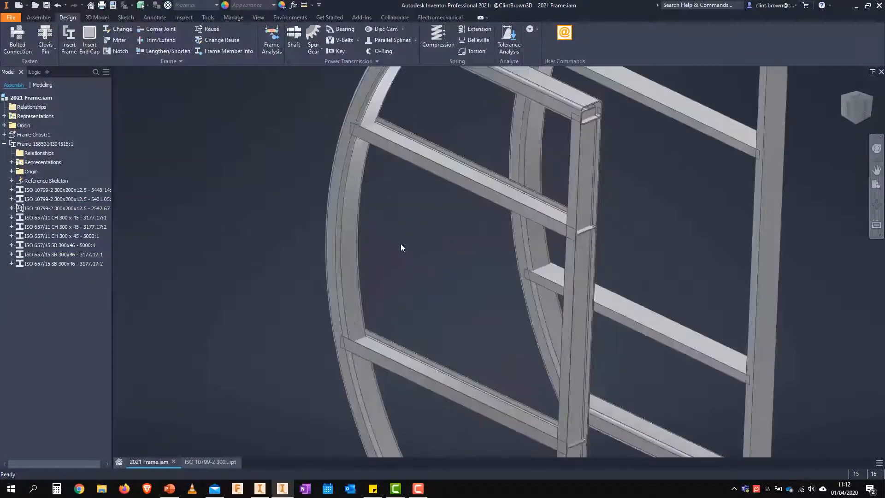
pyautogui.scroll(-5, 396, 242)
pyautogui.scroll(5, 394, 239)
pyautogui.scroll(-3, 374, 235)
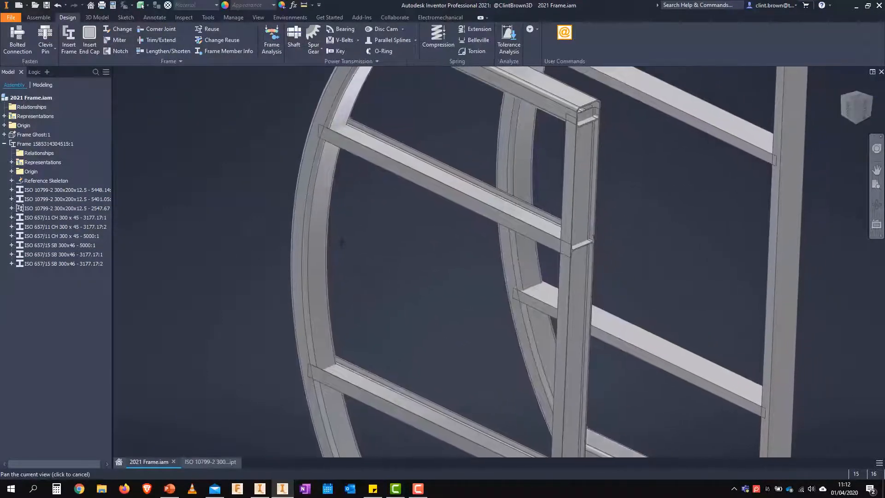
pyautogui.click(153, 40)
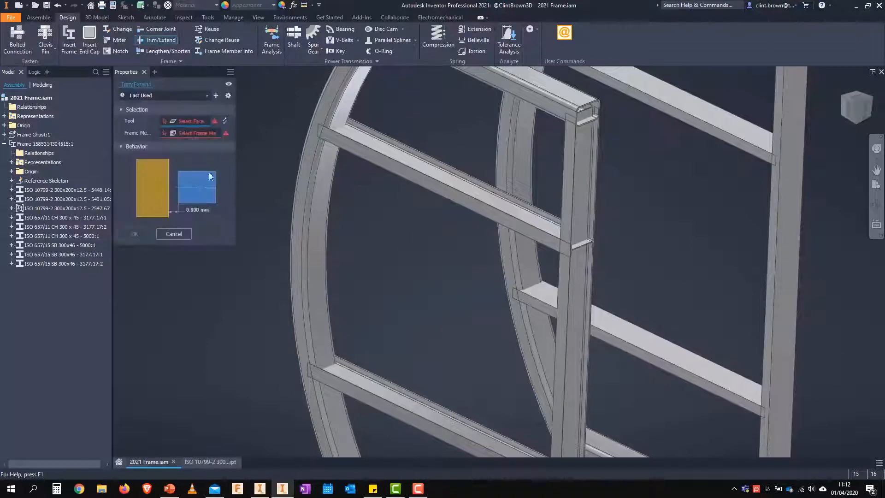
pyautogui.click(326, 180)
pyautogui.click(358, 153)
pyautogui.click(396, 400)
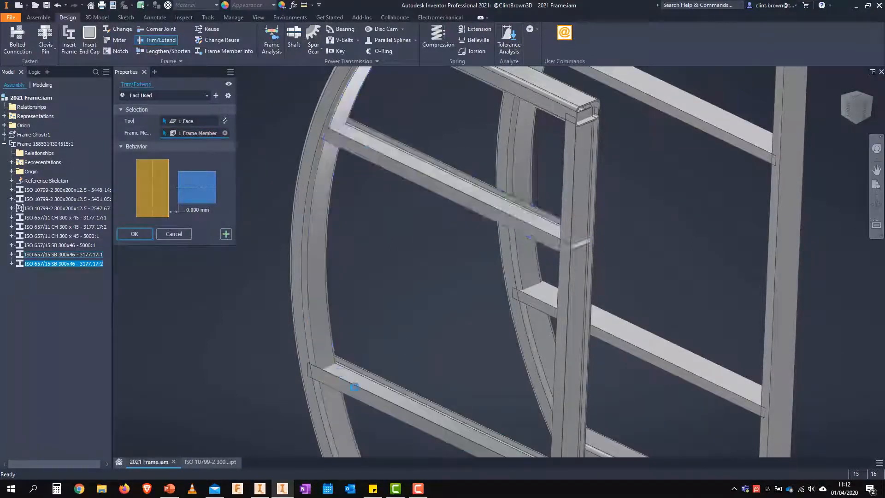
pyautogui.click(134, 234)
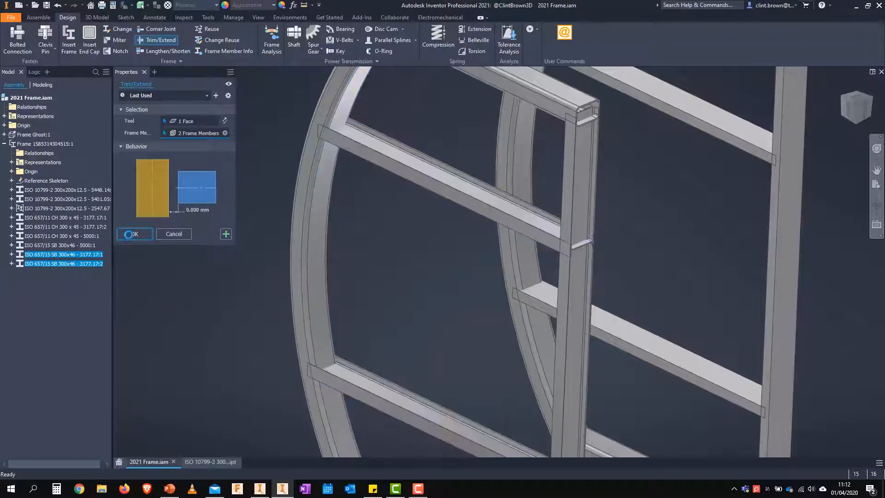
# Examine from the front how the trimmed intermediate column's end meets the curved arch member
pyautogui.click(864, 96)
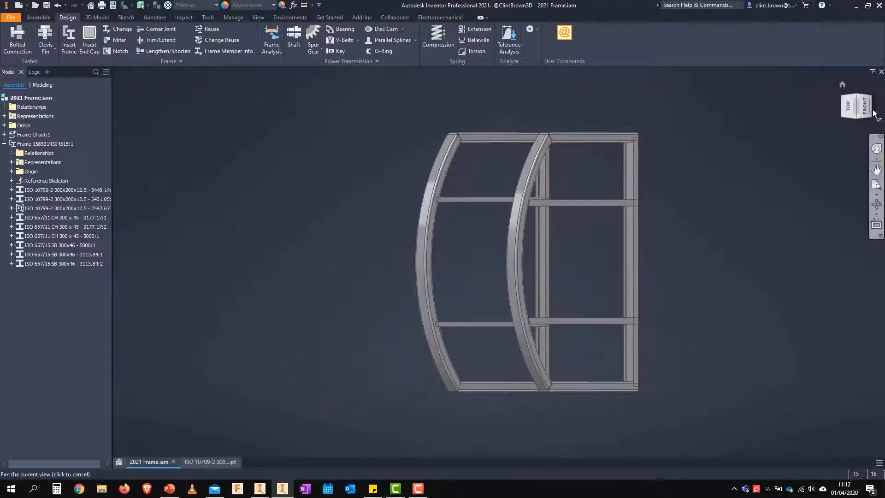
pyautogui.click(864, 111)
pyautogui.scroll(7, 477, 214)
pyautogui.moveTo(467, 158); pyautogui.dragTo(369, 225, button='middle')
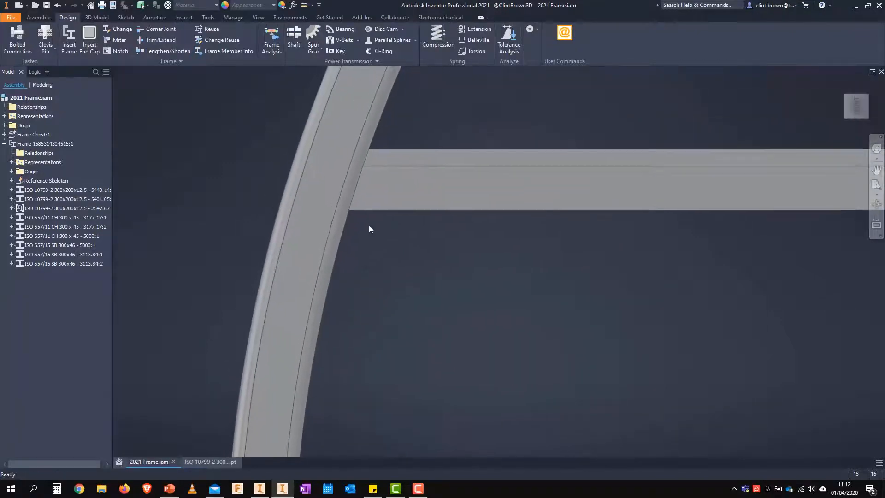
pyautogui.rightClick(380, 188)
pyautogui.click(386, 160)
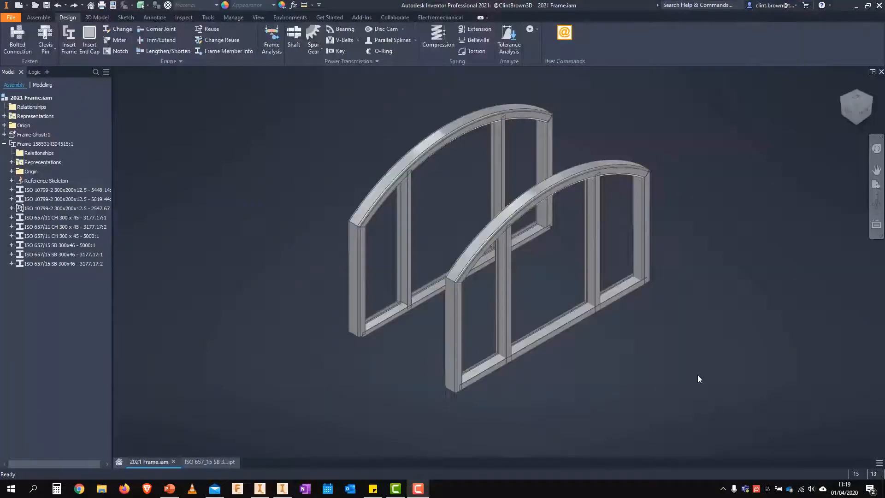
# Set up a Notch with the two intermediate columns as frame members and the I-section base beam as the notch tool
pyautogui.scroll(6, 617, 370)
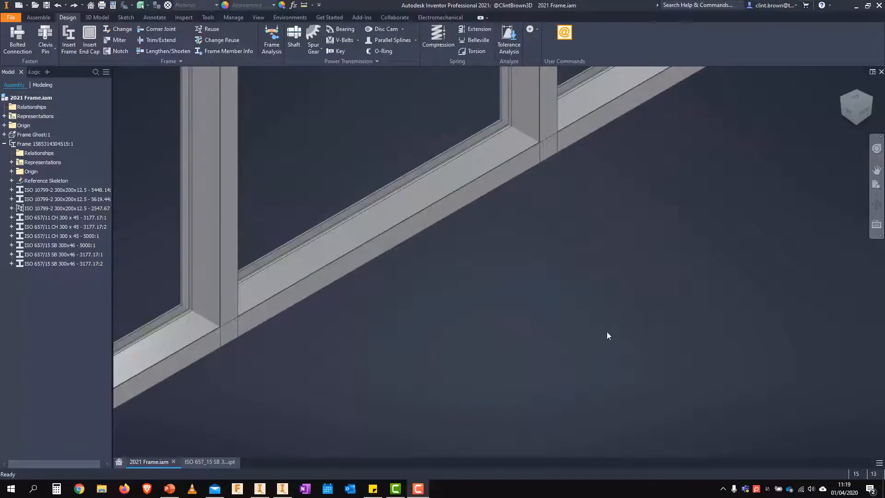
pyautogui.moveTo(598, 240); pyautogui.dragTo(691, 288, button='middle')
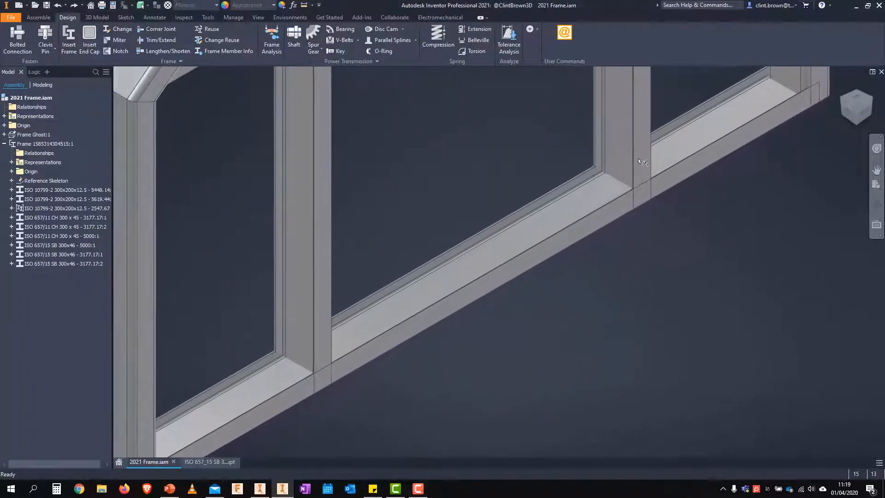
pyautogui.click(116, 51)
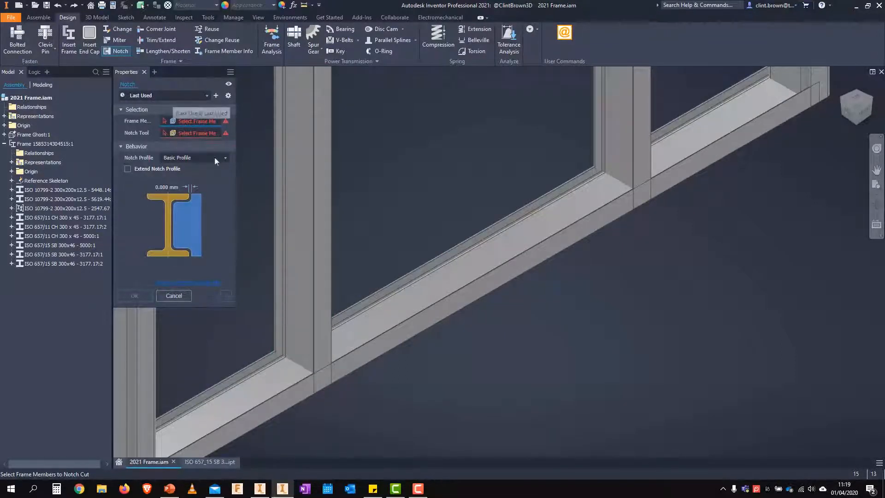
pyautogui.click(293, 273)
pyautogui.click(603, 128)
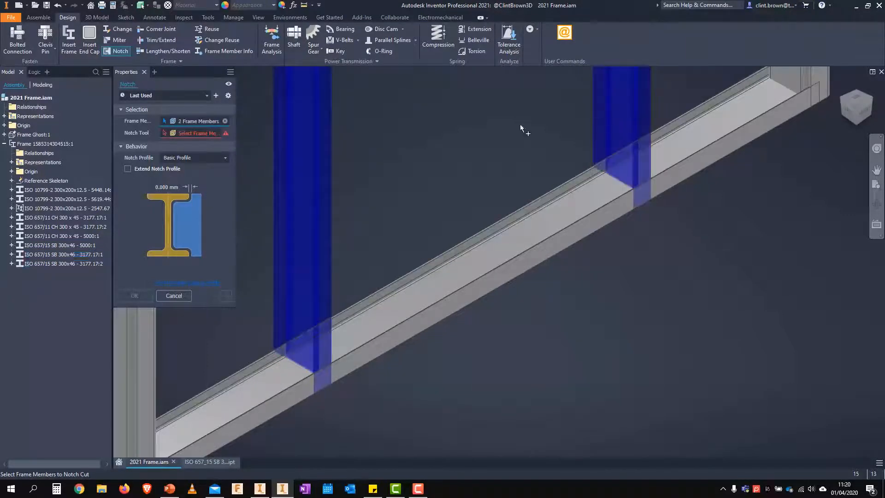
pyautogui.click(179, 133)
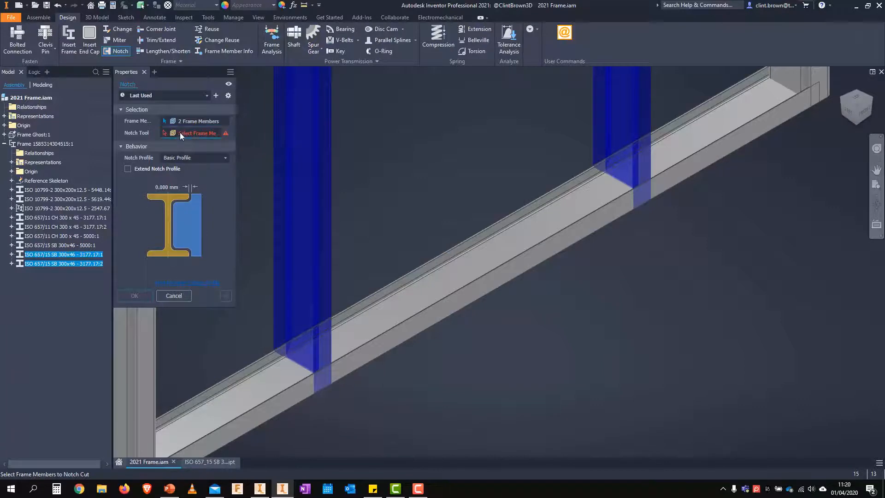
pyautogui.click(457, 300)
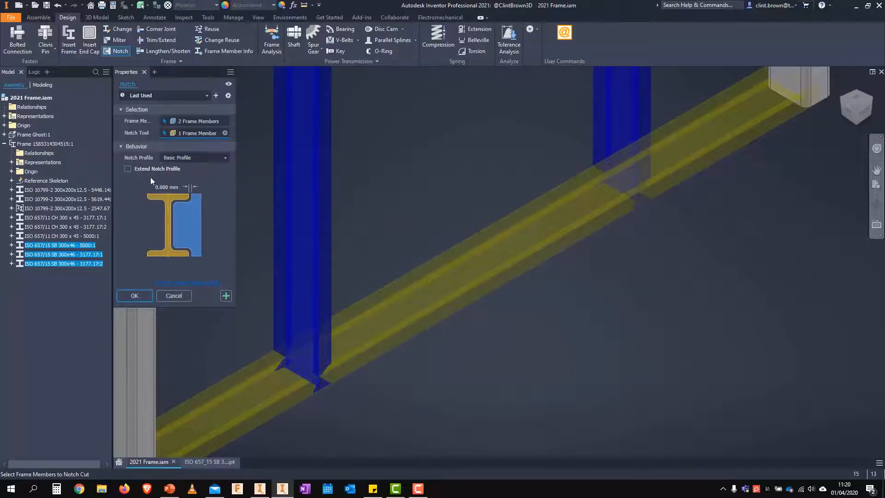
# Try the Custom I template notch profile and switch back to Basic Profile
pyautogui.click(207, 158)
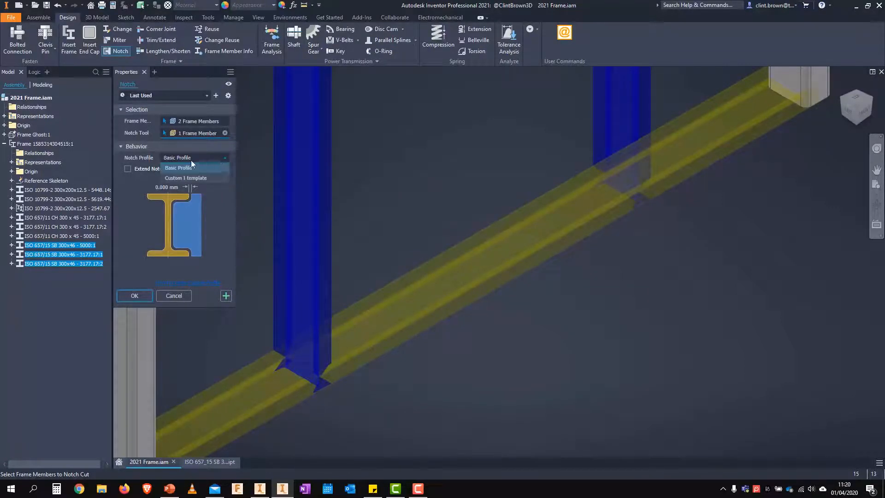
pyautogui.click(163, 178)
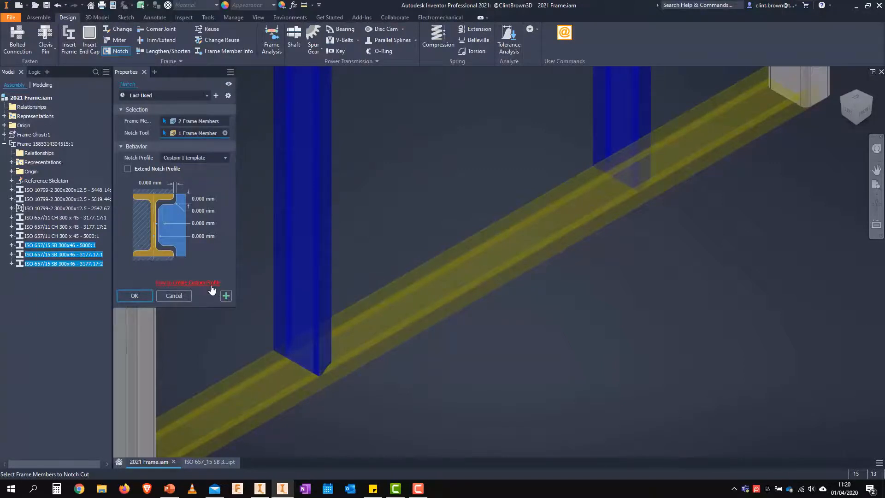
pyautogui.click(220, 160)
pyautogui.click(192, 164)
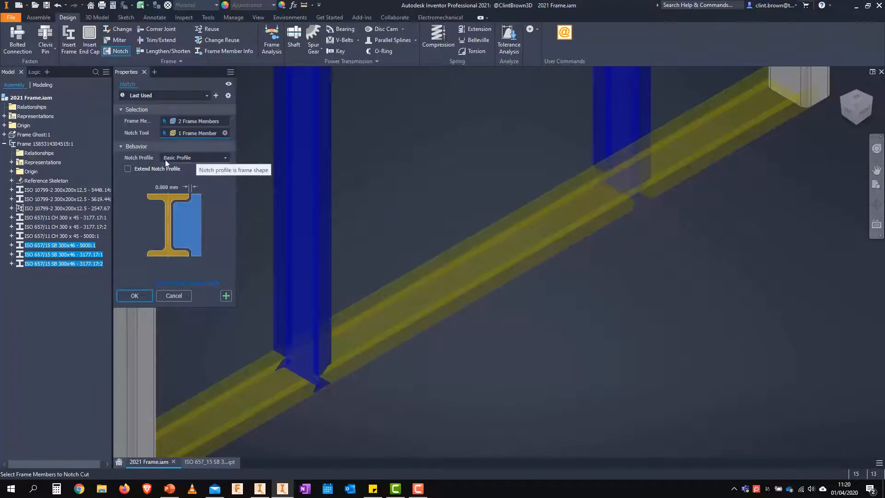
# Accept the Basic Profile notch on both intermediate columns and inspect the cut at the base beam
pyautogui.click(134, 295)
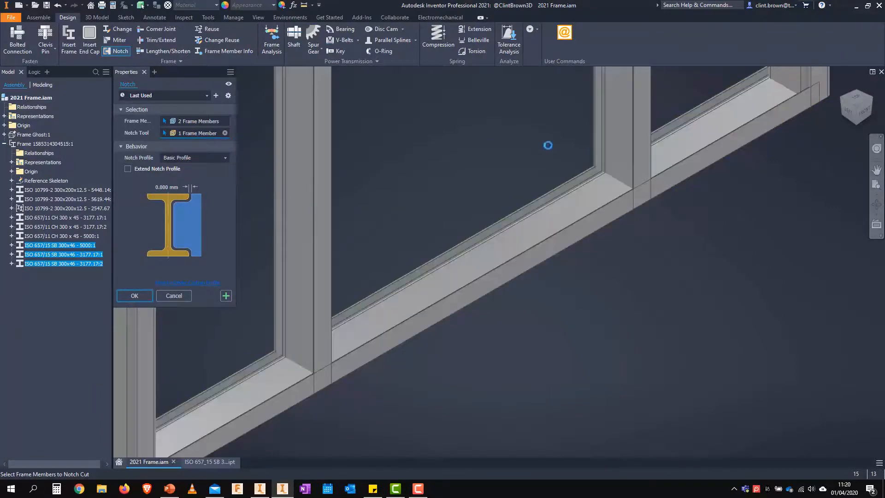
pyautogui.scroll(6, 483, 210)
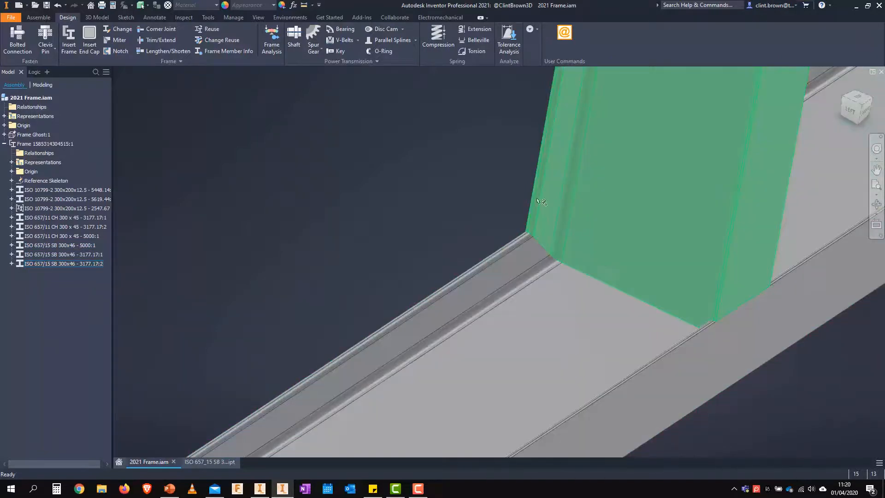
pyautogui.scroll(-4, 430, 188)
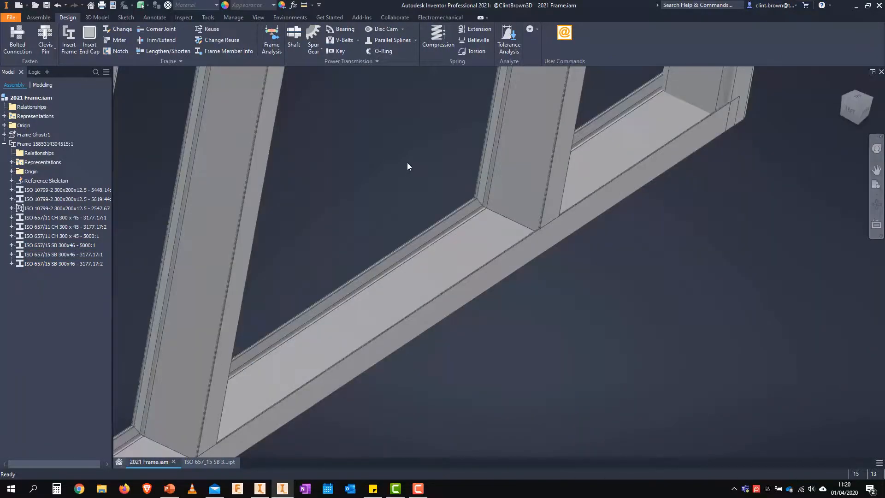